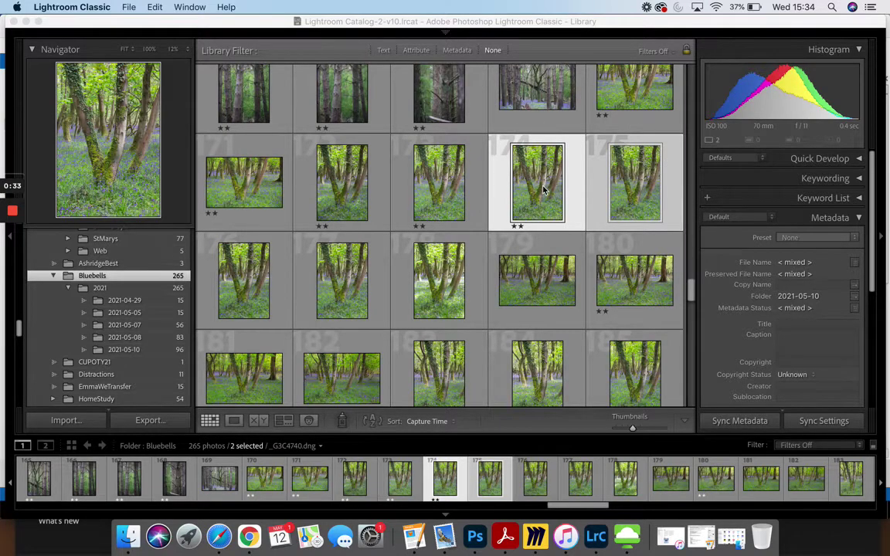
- Open bluebell photo 174 in Loupe view for a closer look
{"action": "double_click", "coordinate": [542, 185]}
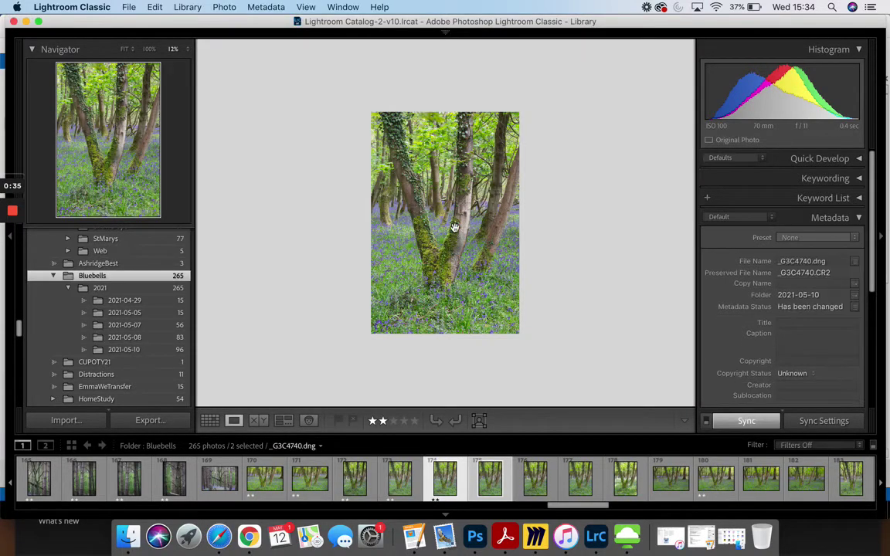
{"action": "left_click", "coordinate": [454, 226]}
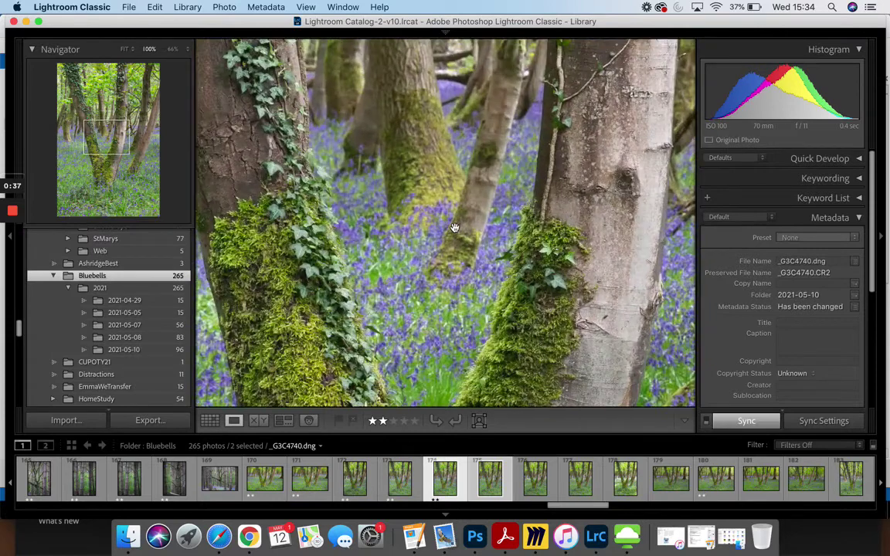
{"action": "scroll", "coordinate": [454, 226], "scroll_direction": "down", "scroll_amount": 5}
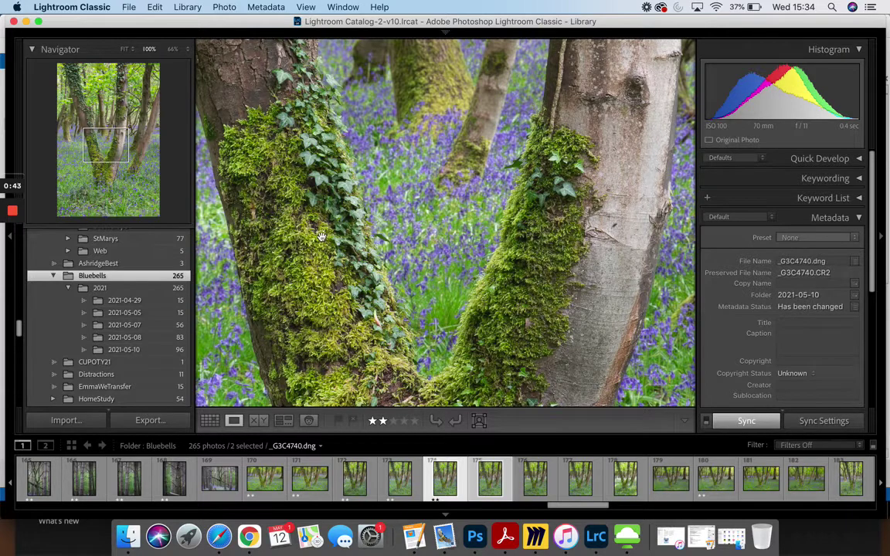
{"action": "key", "text": "Right"}
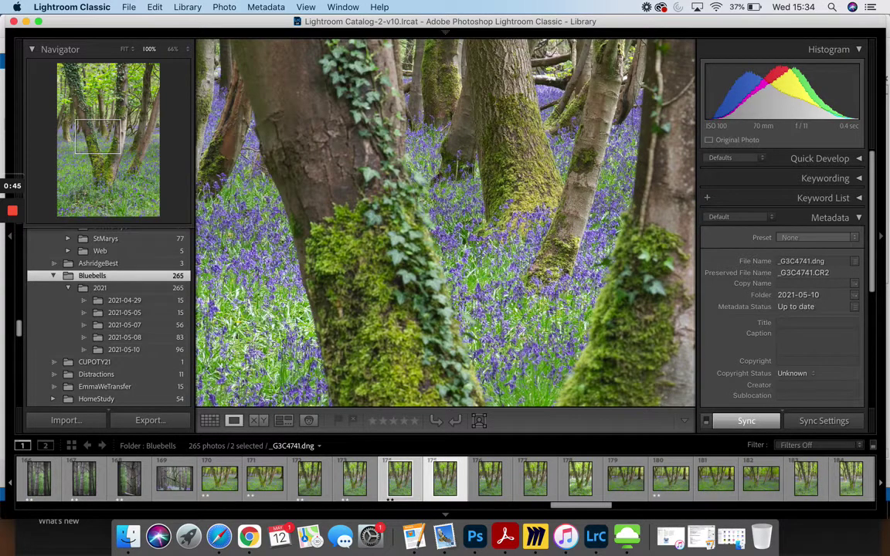
{"action": "scroll", "coordinate": [468, 276], "scroll_direction": "down", "scroll_amount": 5}
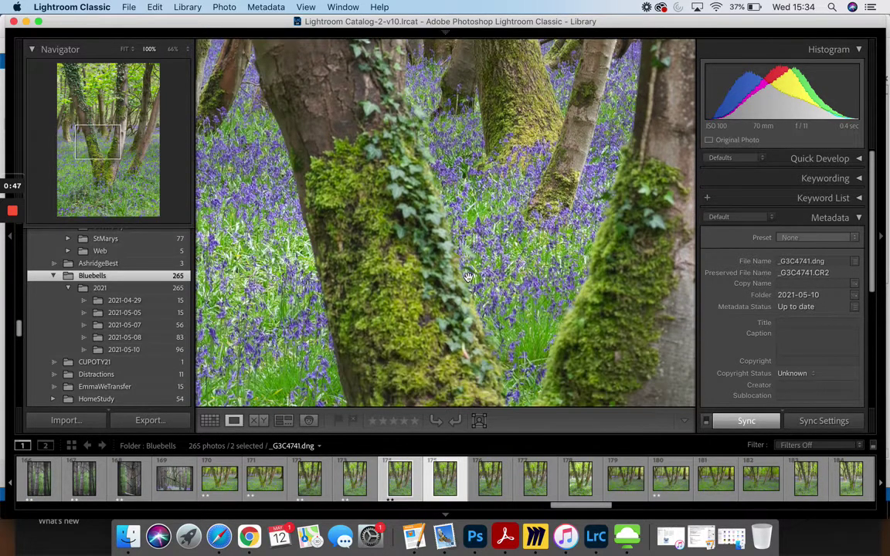
{"action": "scroll", "coordinate": [371, 227], "scroll_direction": "up", "scroll_amount": 5}
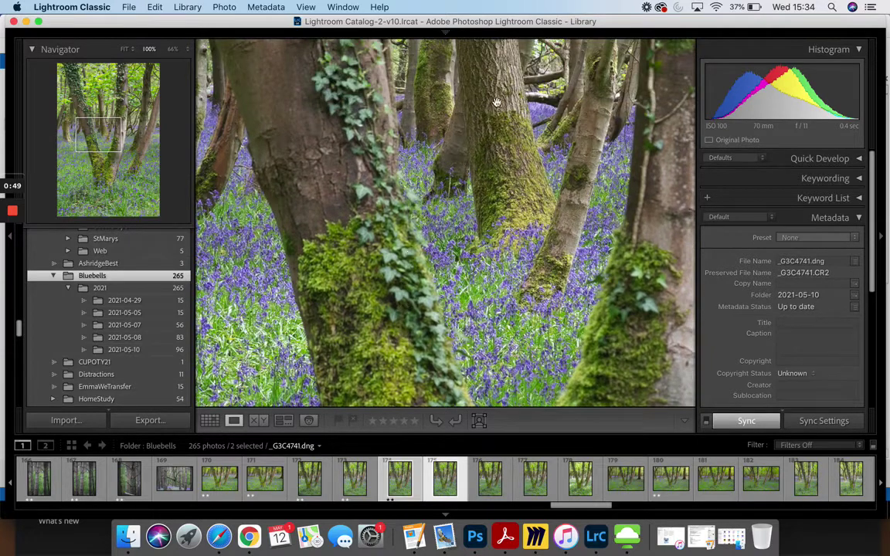
{"action": "left_click", "coordinate": [509, 172]}
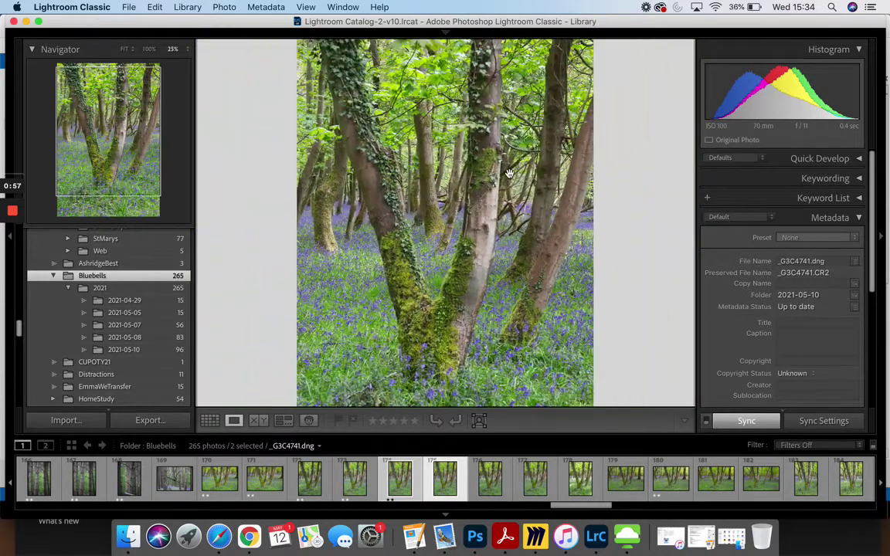
{"action": "key", "text": "super+minus"}
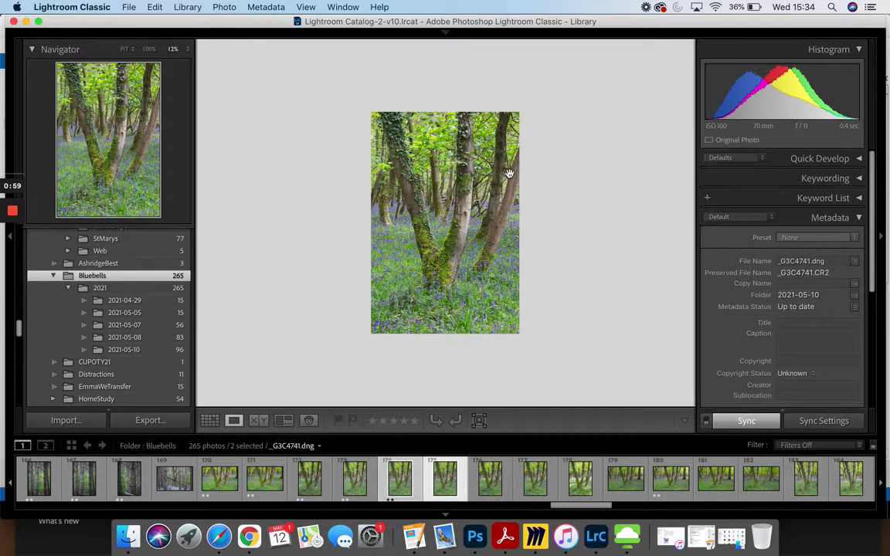
{"action": "key", "text": "g"}
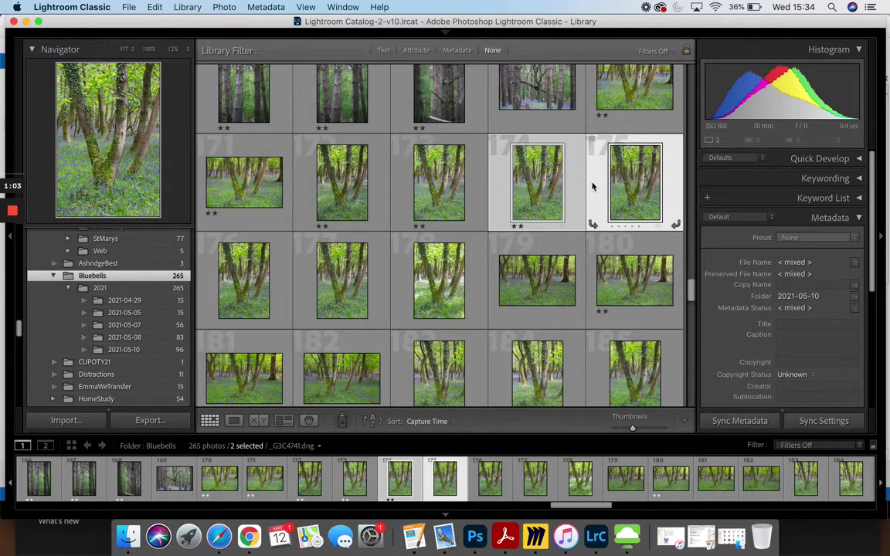
- Send frames 174 and 175 to Photoshop as layers of one document, accepting the Camera Raw warning
{"action": "left_click", "coordinate": [513, 195]}
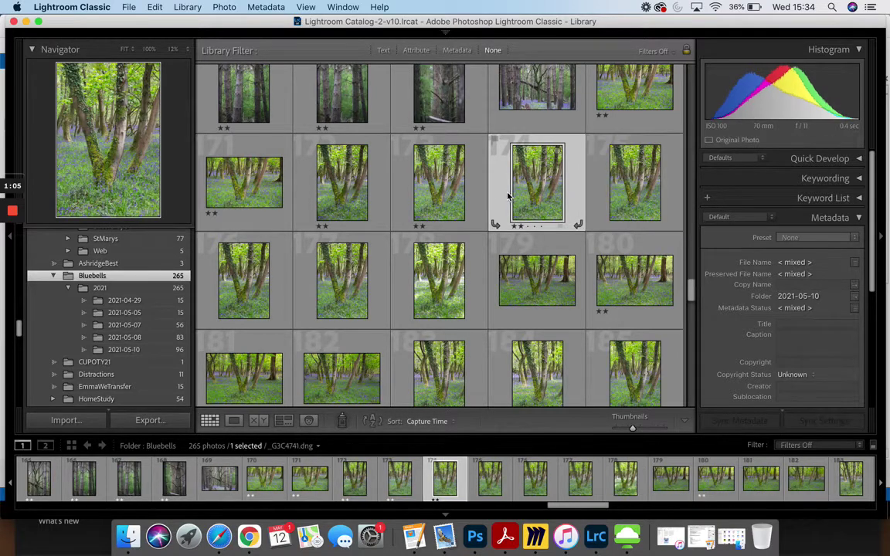
{"action": "left_click", "coordinate": [598, 184], "text": "super"}
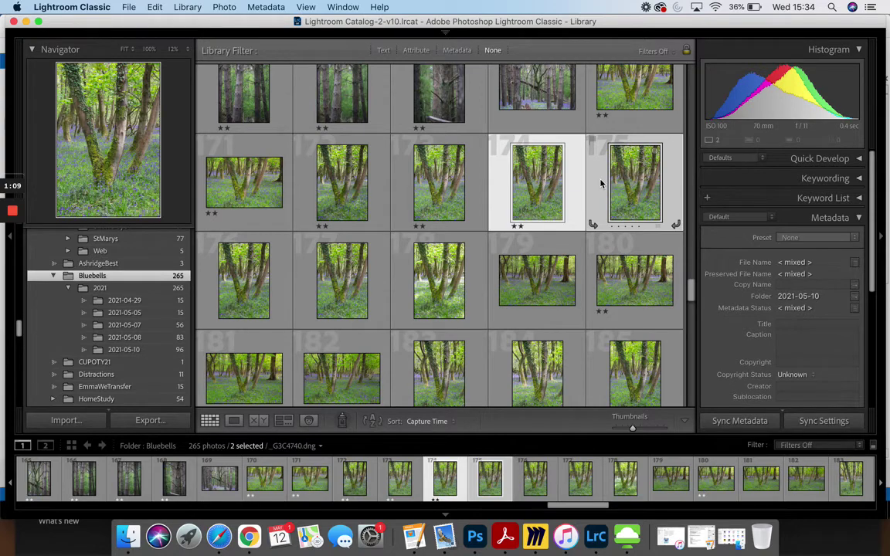
{"action": "right_click", "coordinate": [560, 184]}
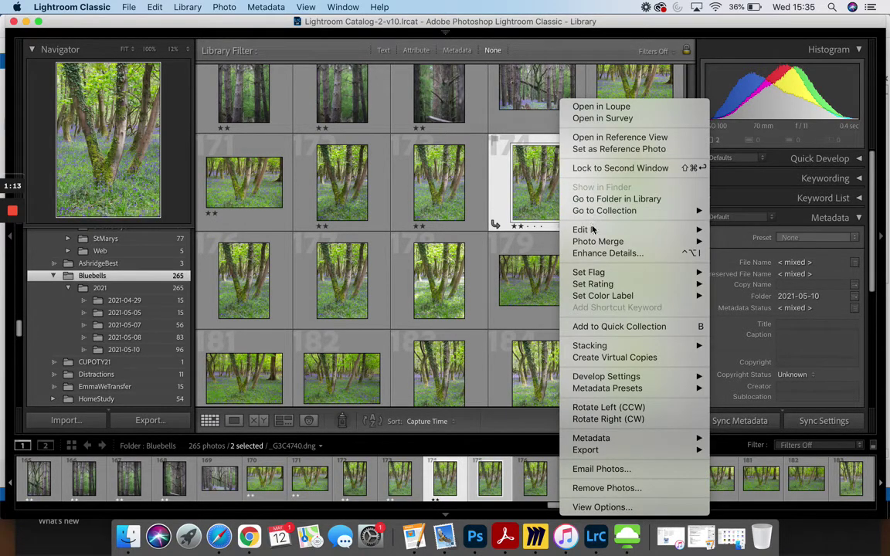
{"action": "mouse_move", "coordinate": [593, 230]}
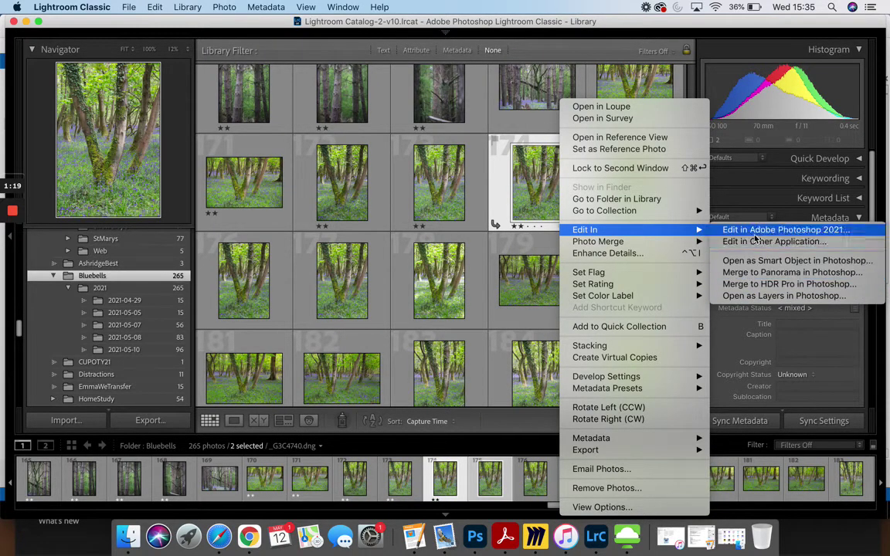
{"action": "left_click", "coordinate": [752, 298]}
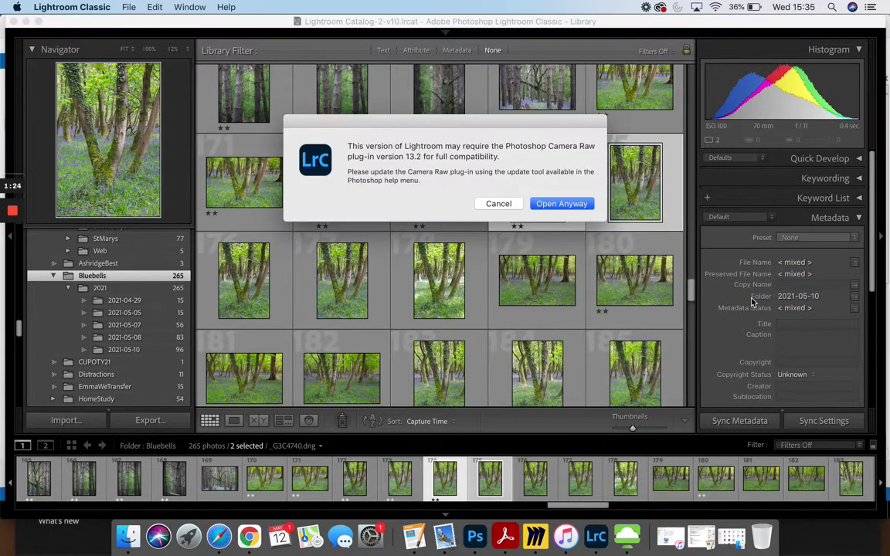
{"action": "left_click", "coordinate": [555, 204]}
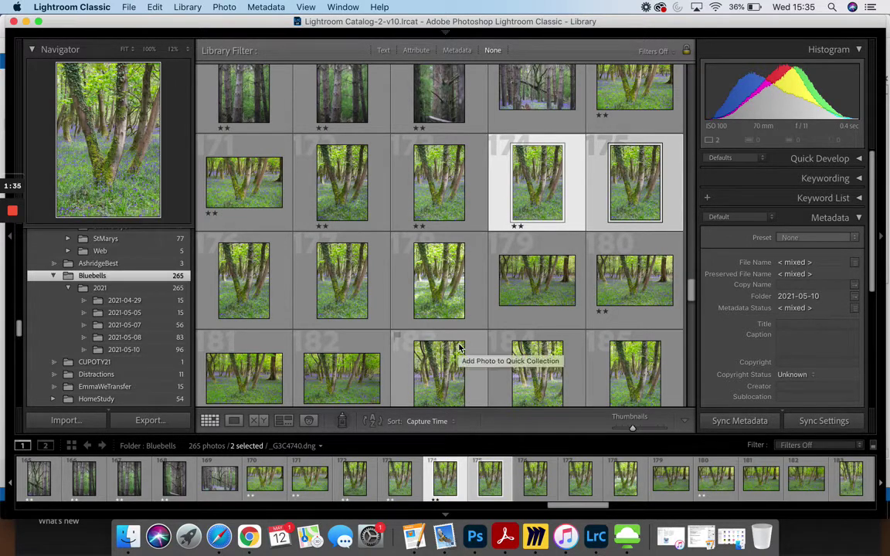
{"action": "key", "text": "super+e"}
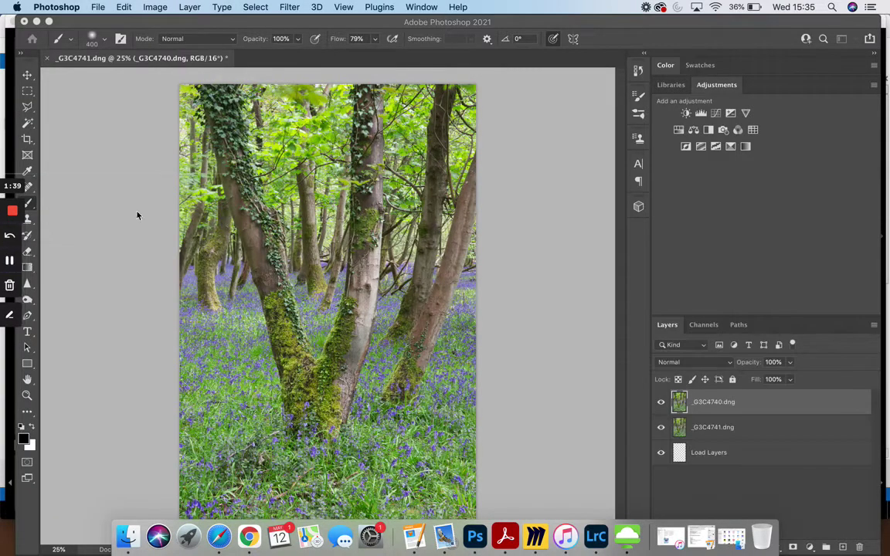
- Compare the exposures by toggling the _G3C4740.dng layer, then select both layers
{"action": "left_click", "coordinate": [712, 407]}
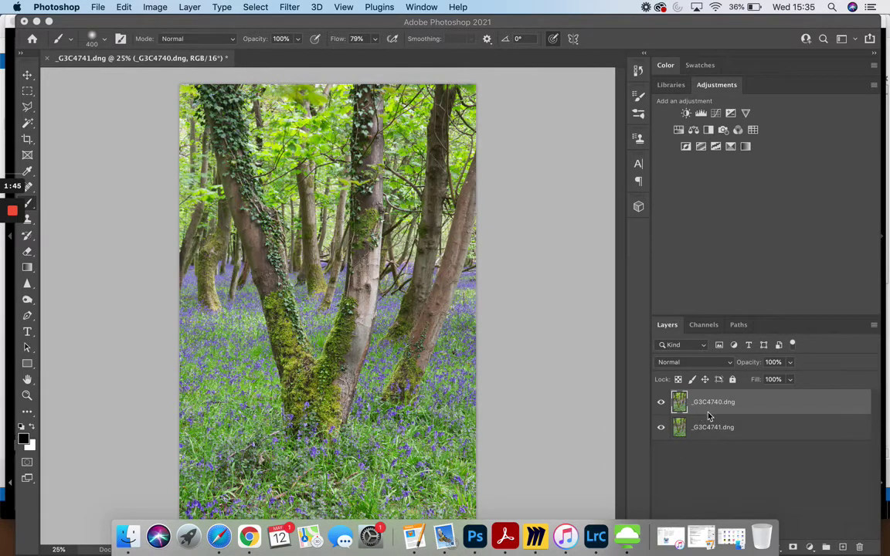
{"action": "left_click", "coordinate": [661, 407]}
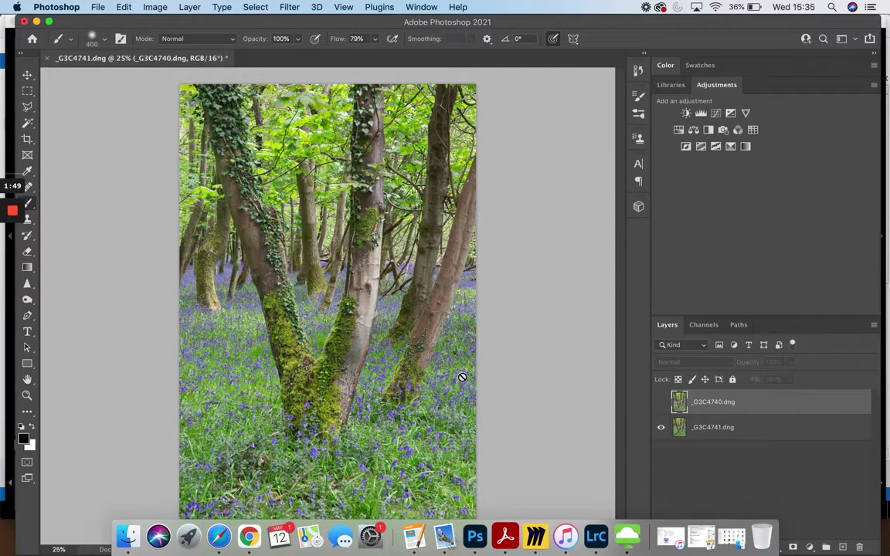
{"action": "scroll", "coordinate": [344, 333], "scroll_direction": "up", "scroll_amount": 2}
{"action": "scroll", "coordinate": [344, 333], "scroll_direction": "up", "scroll_amount": 5}
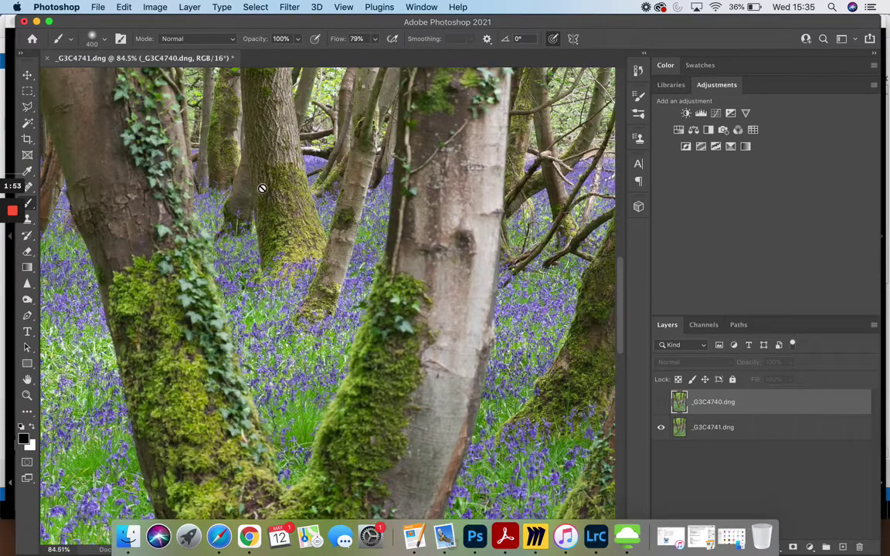
{"action": "left_click", "coordinate": [660, 402]}
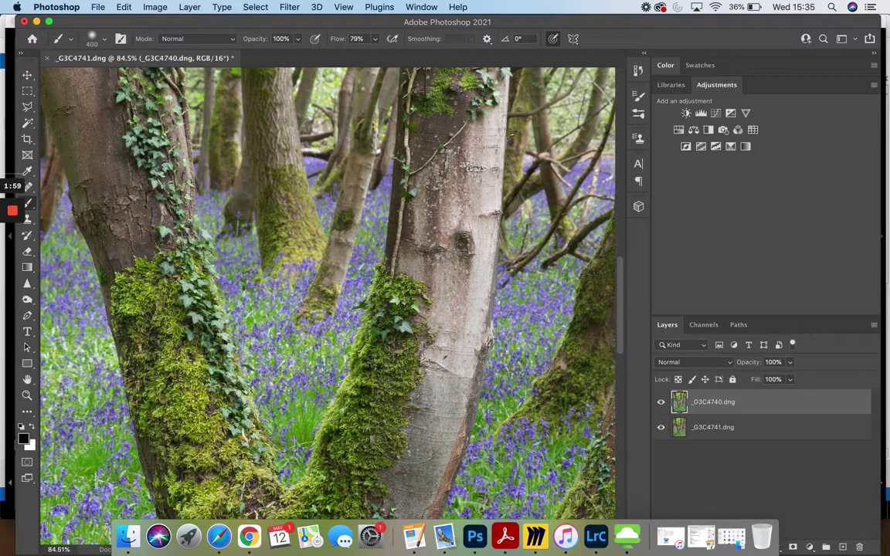
{"action": "scroll", "coordinate": [344, 370], "scroll_direction": "down", "scroll_amount": 5}
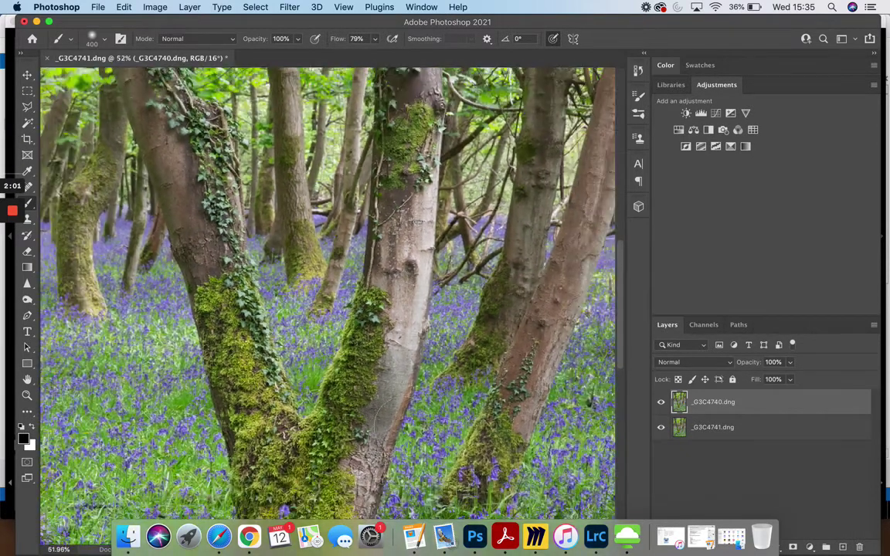
{"action": "scroll", "coordinate": [344, 371], "scroll_direction": "down", "scroll_amount": 4}
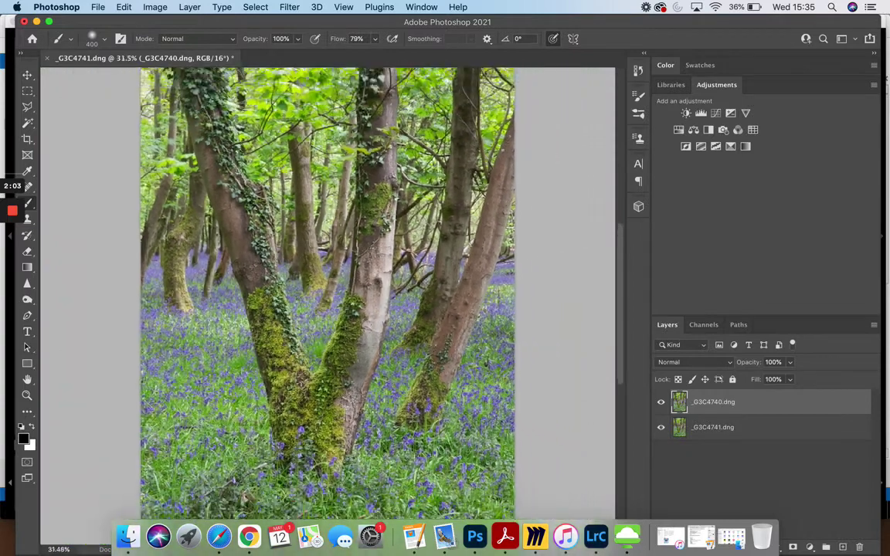
{"action": "scroll", "coordinate": [344, 371], "scroll_direction": "down", "scroll_amount": 2}
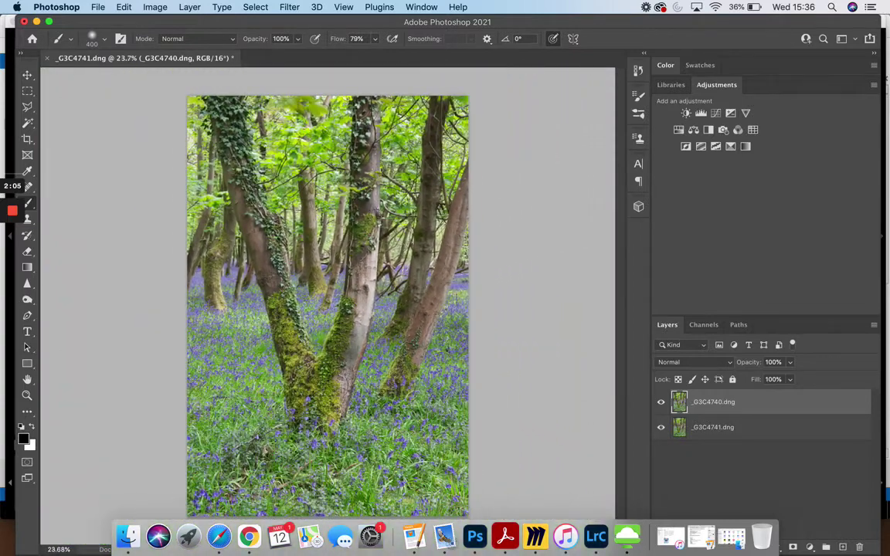
{"action": "left_click", "coordinate": [726, 426], "text": "shift"}
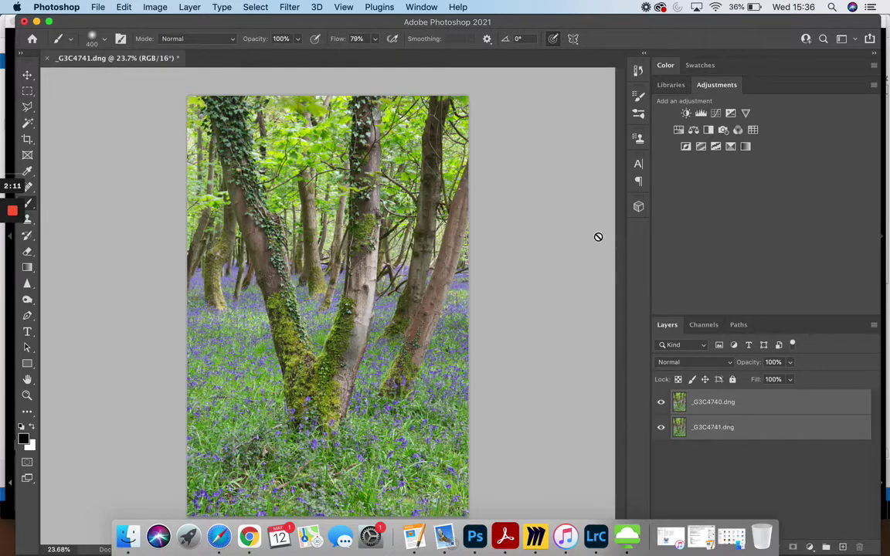
{"action": "left_click", "coordinate": [258, 8]}
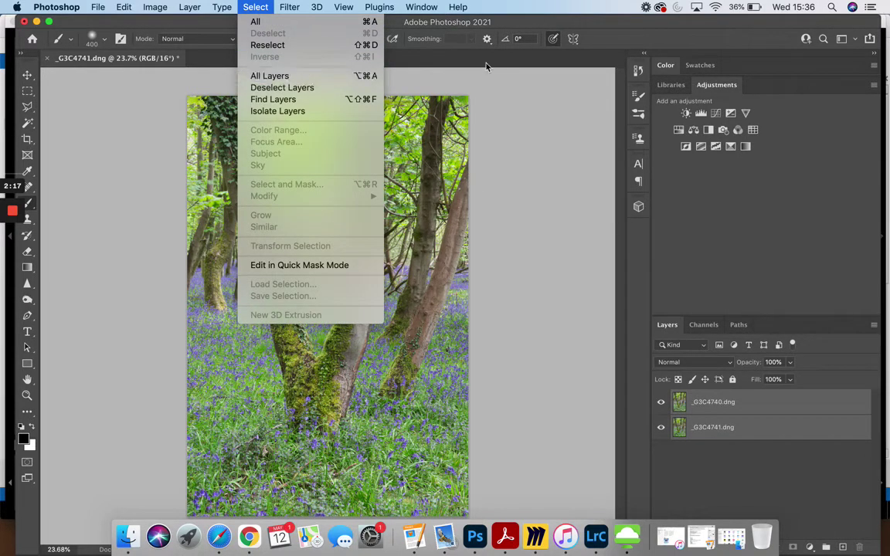
{"action": "left_click", "coordinate": [720, 417]}
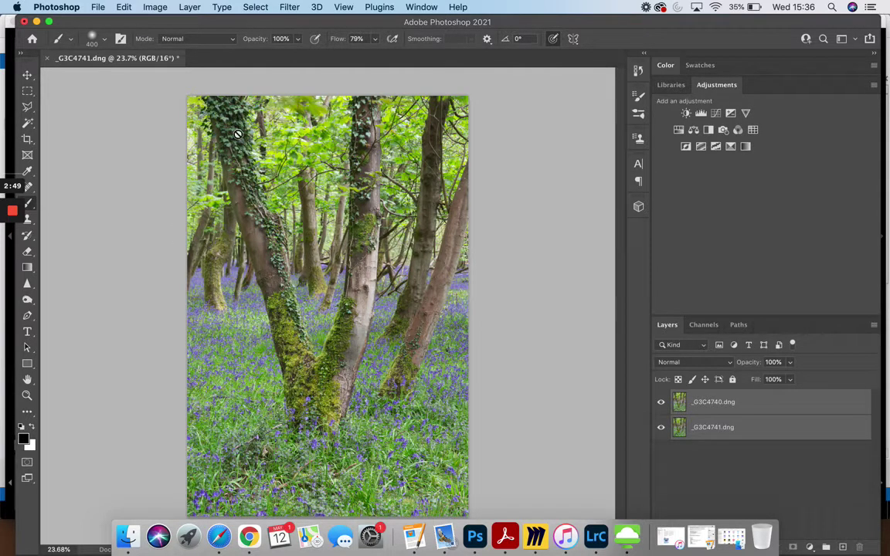
{"action": "left_click", "coordinate": [124, 8]}
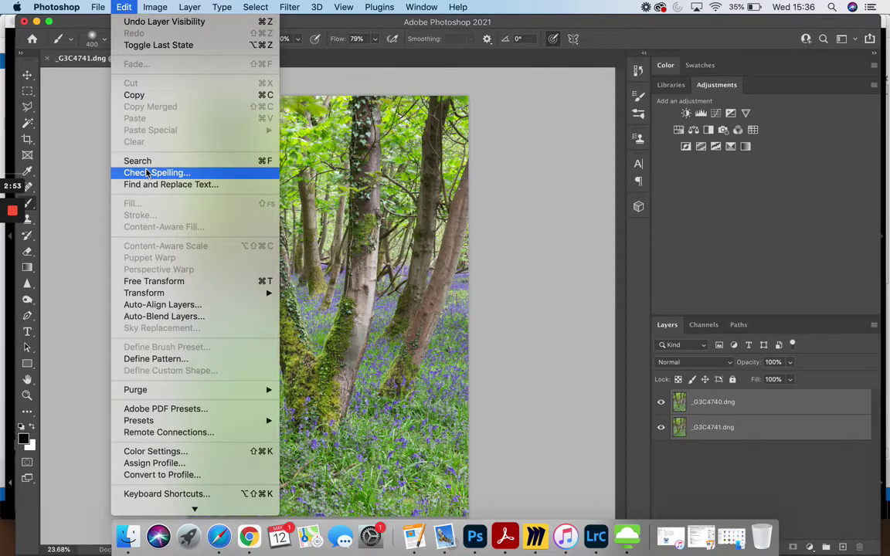
{"action": "left_click", "coordinate": [139, 306]}
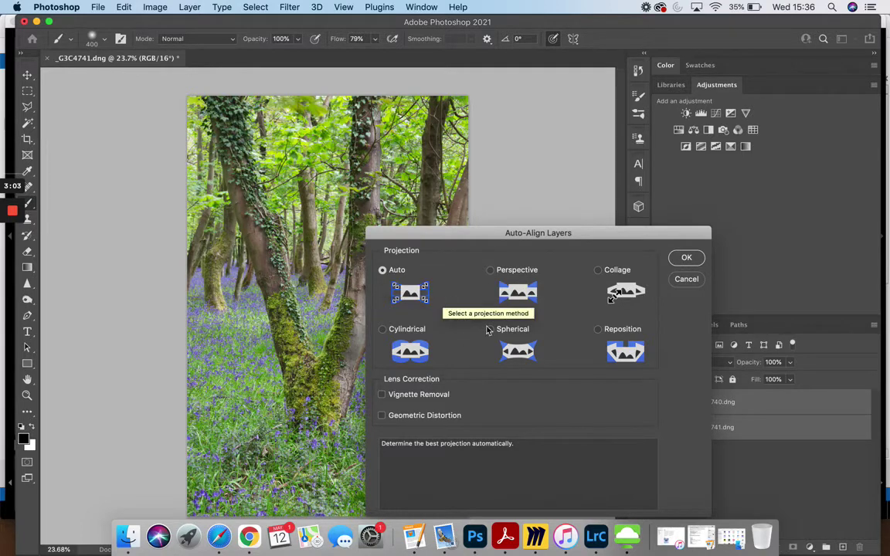
{"action": "left_click", "coordinate": [684, 261]}
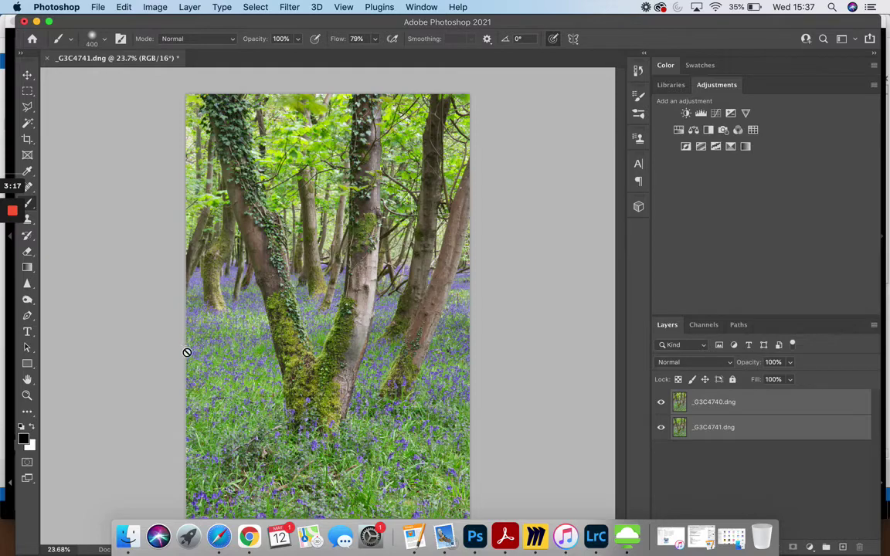
{"action": "scroll", "coordinate": [187, 352], "scroll_direction": "up", "scroll_amount": 1}
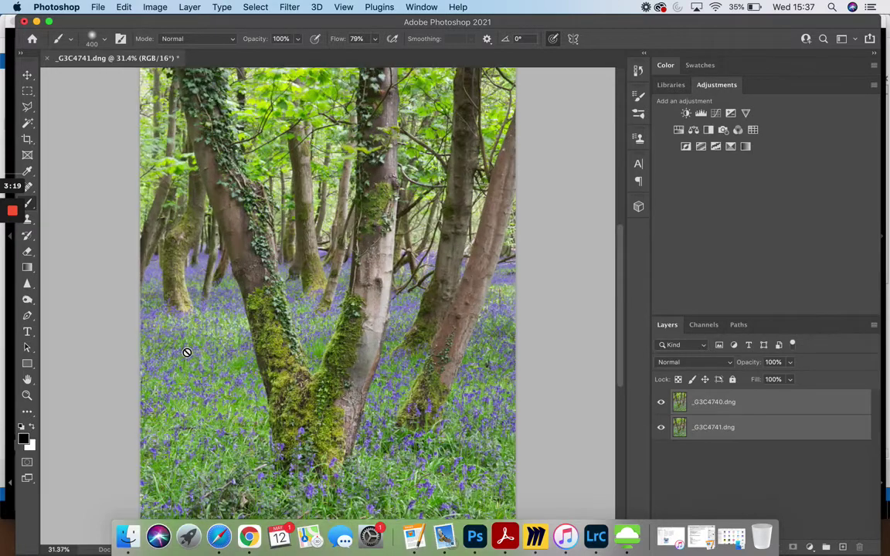
{"action": "scroll", "coordinate": [186, 352], "scroll_direction": "up", "scroll_amount": 5}
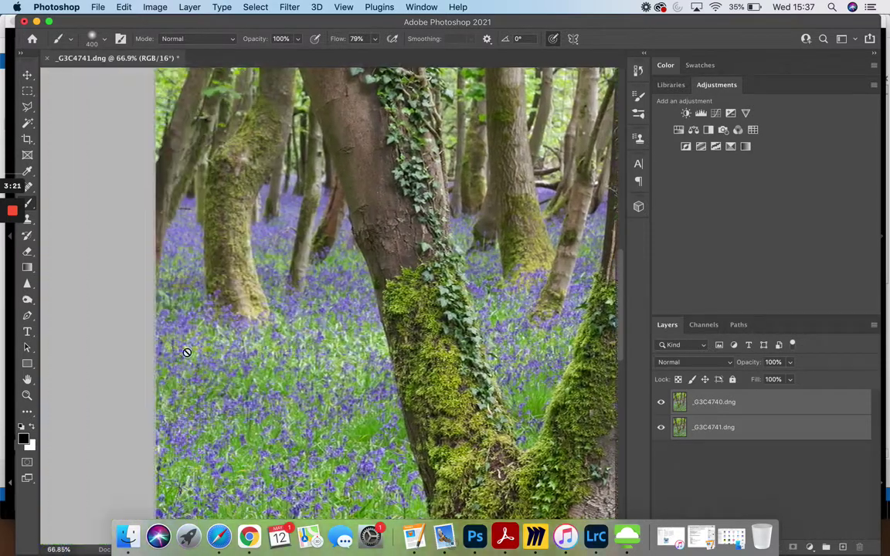
{"action": "scroll", "coordinate": [186, 352], "scroll_direction": "left", "scroll_amount": 3}
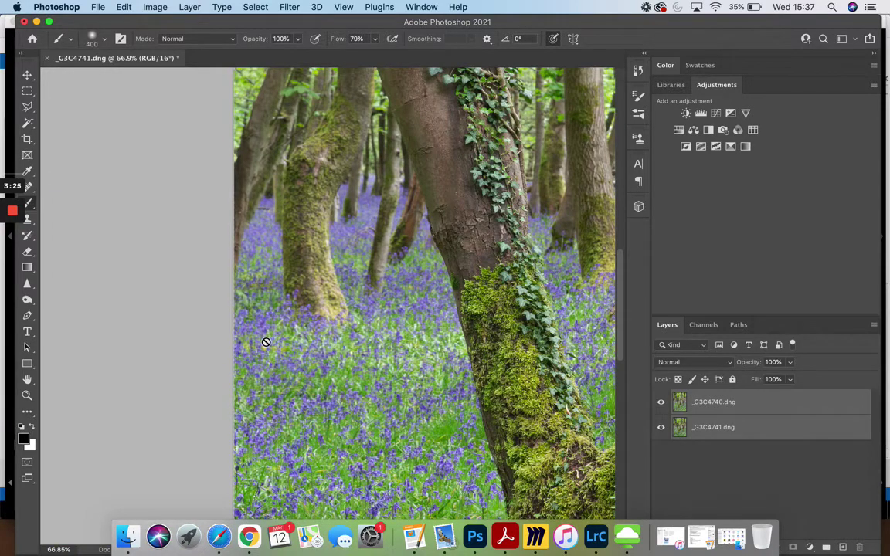
{"action": "scroll", "coordinate": [266, 343], "scroll_direction": "down", "scroll_amount": 5}
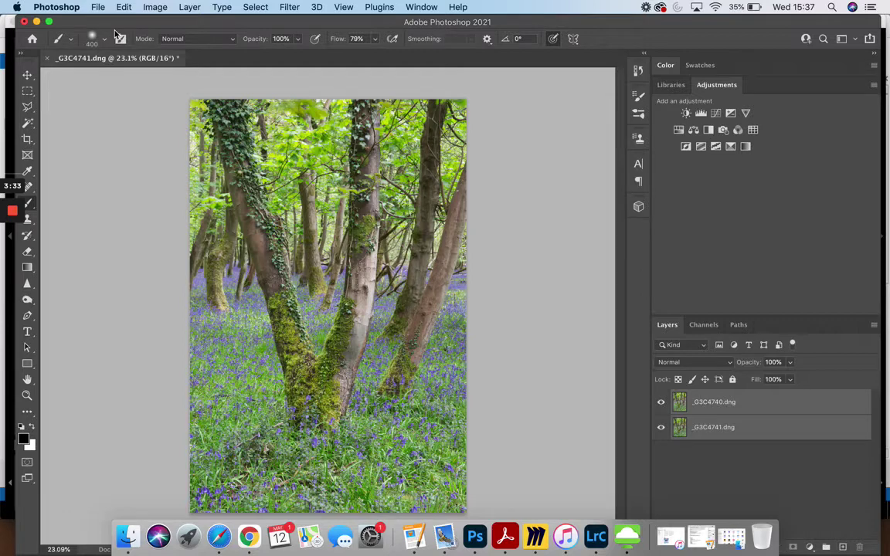
- Auto-blend the layers as Stack Images with Seamless Tones and Colors and Content Aware Fill
{"action": "left_click", "coordinate": [125, 8]}
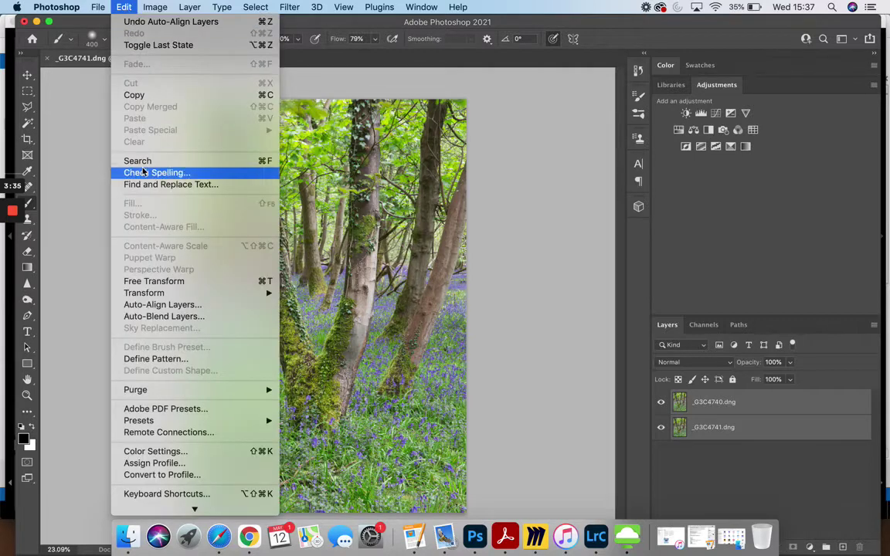
{"action": "left_click", "coordinate": [151, 316]}
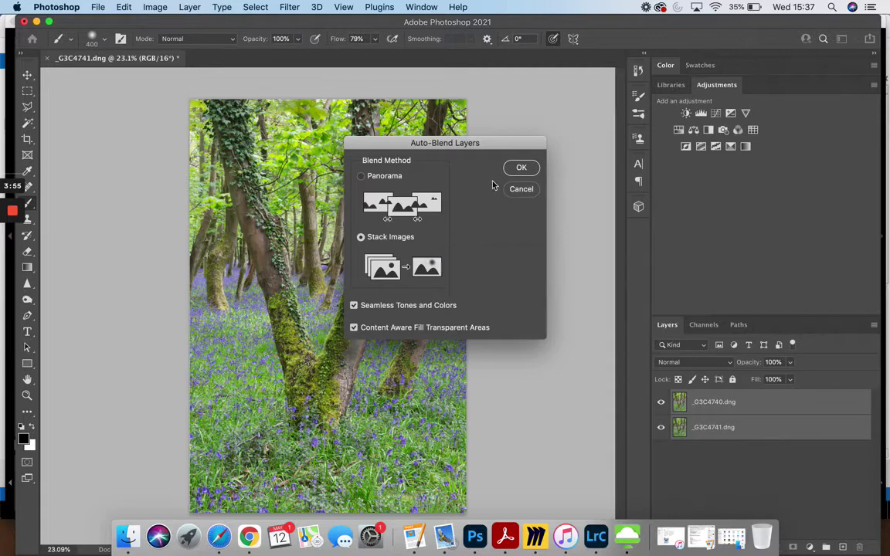
{"action": "left_click", "coordinate": [520, 170]}
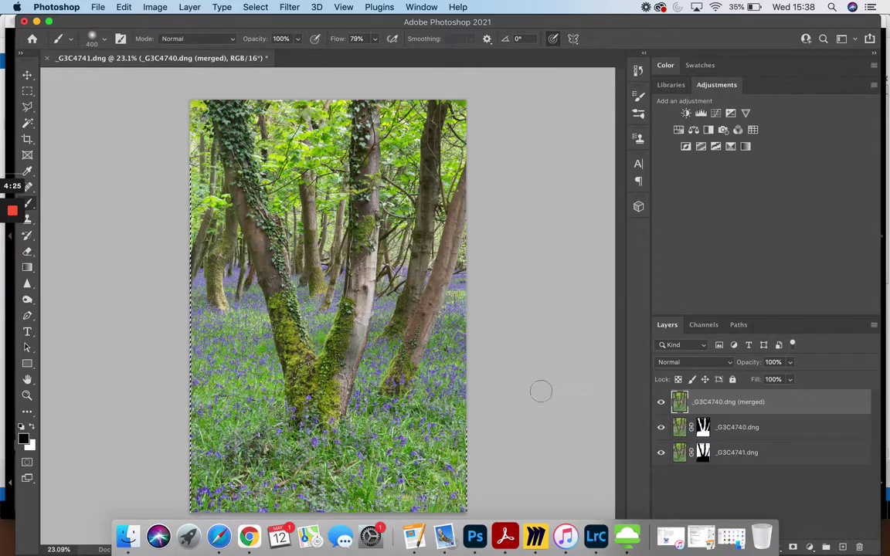
- Zoom in to check sharpness across the blended trees, then zoom back out
{"action": "scroll", "coordinate": [331, 304], "scroll_direction": "up", "scroll_amount": 2}
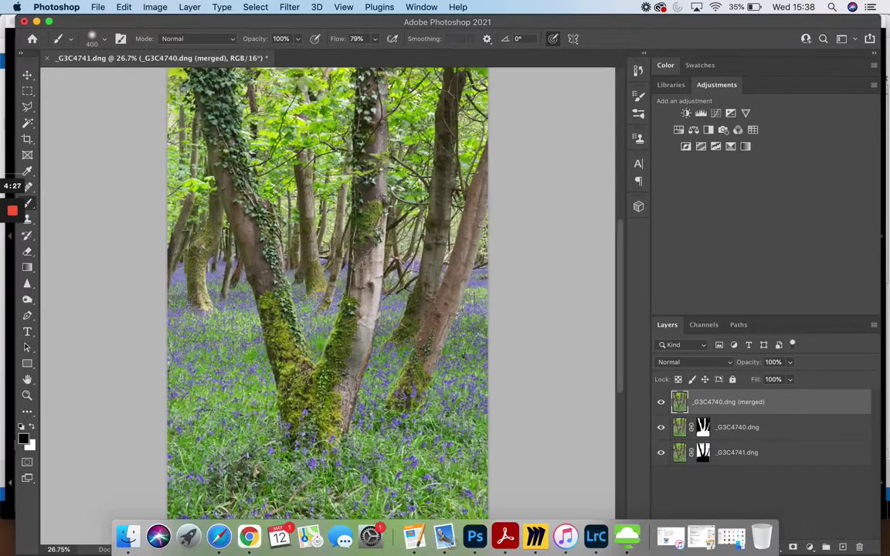
{"action": "scroll", "coordinate": [337, 224], "scroll_direction": "up", "scroll_amount": 4}
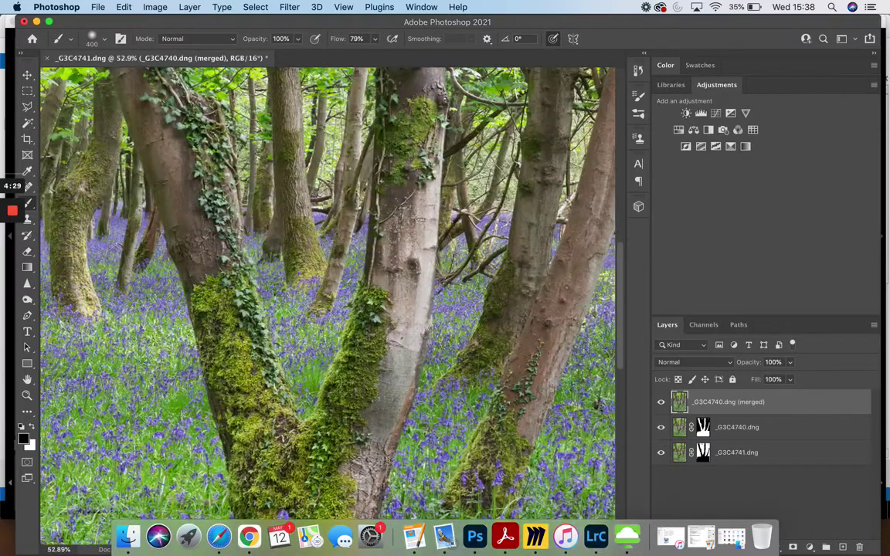
{"action": "scroll", "coordinate": [313, 293], "scroll_direction": "up", "scroll_amount": 4}
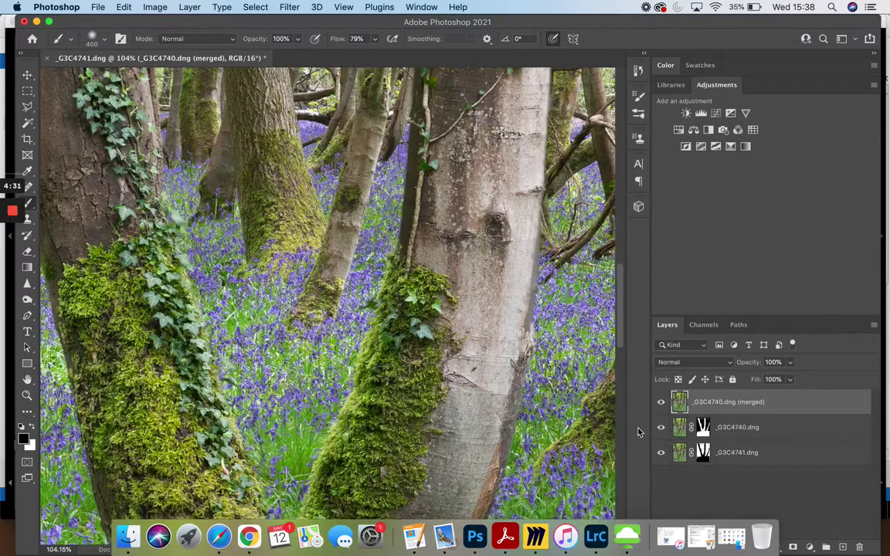
{"action": "scroll", "coordinate": [362, 315], "scroll_direction": "up", "scroll_amount": 2}
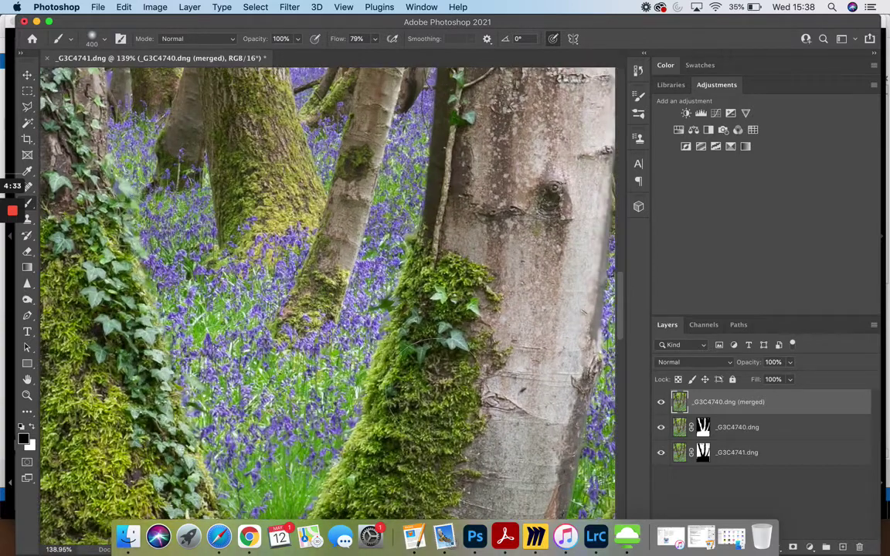
{"action": "scroll", "coordinate": [328, 294], "scroll_direction": "up", "scroll_amount": 5}
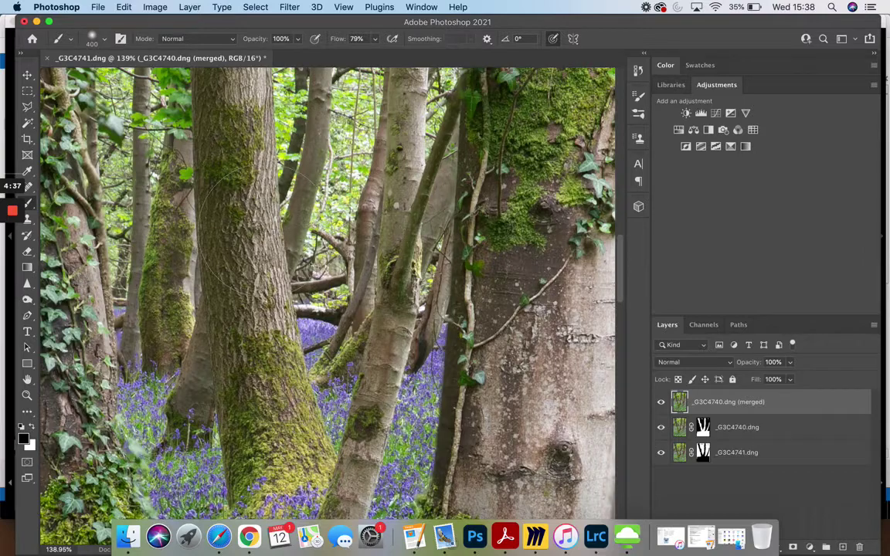
{"action": "scroll", "coordinate": [329, 294], "scroll_direction": "down", "scroll_amount": 8}
{"action": "scroll", "coordinate": [328, 294], "scroll_direction": "down", "scroll_amount": 4}
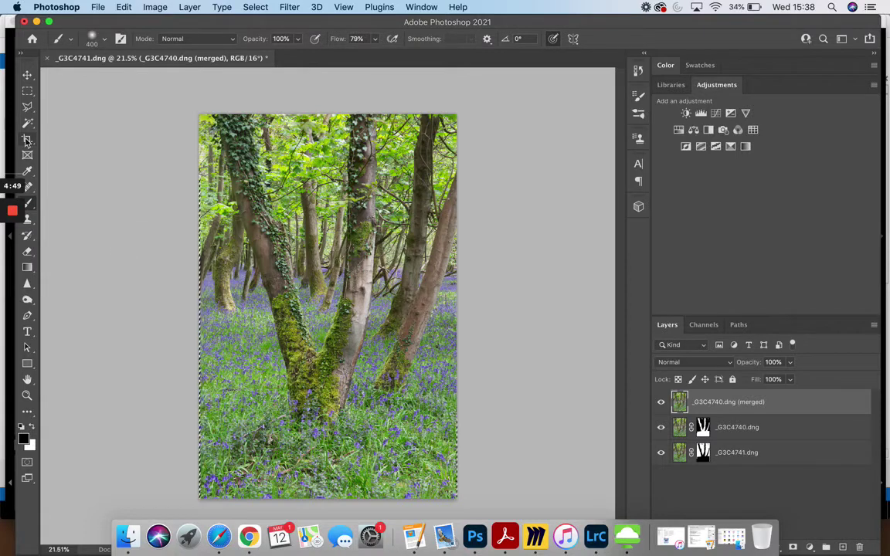
- Flatten the blended layers into a single Background layer
{"action": "left_click", "coordinate": [289, 10]}
{"action": "mouse_move", "coordinate": [255, 9]}
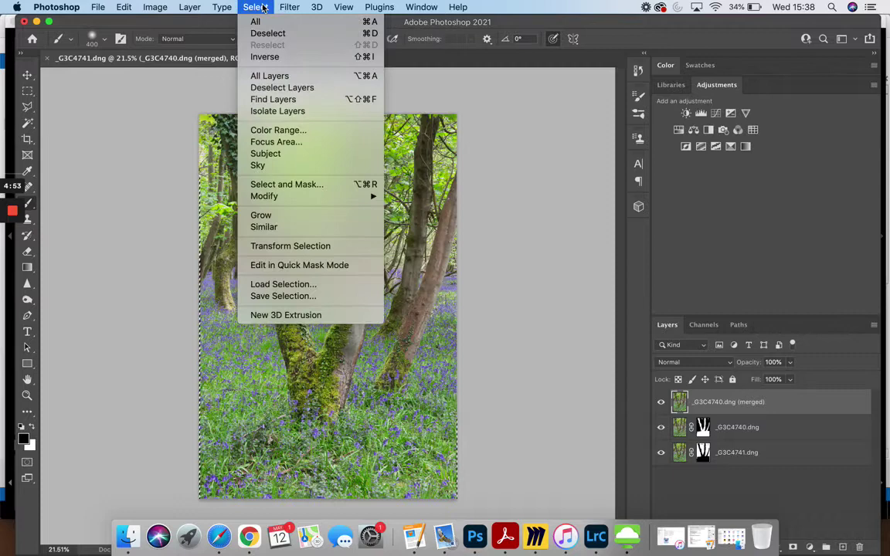
{"action": "mouse_move", "coordinate": [193, 9]}
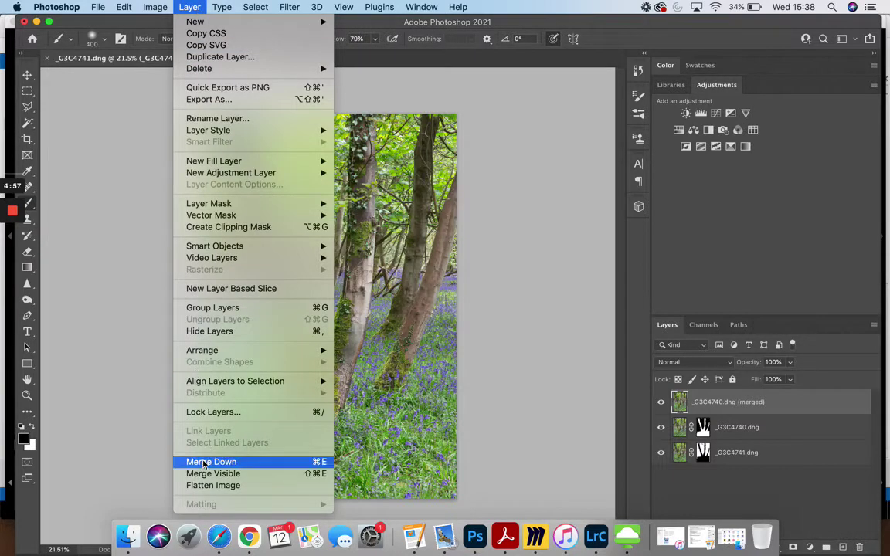
{"action": "left_click", "coordinate": [207, 485]}
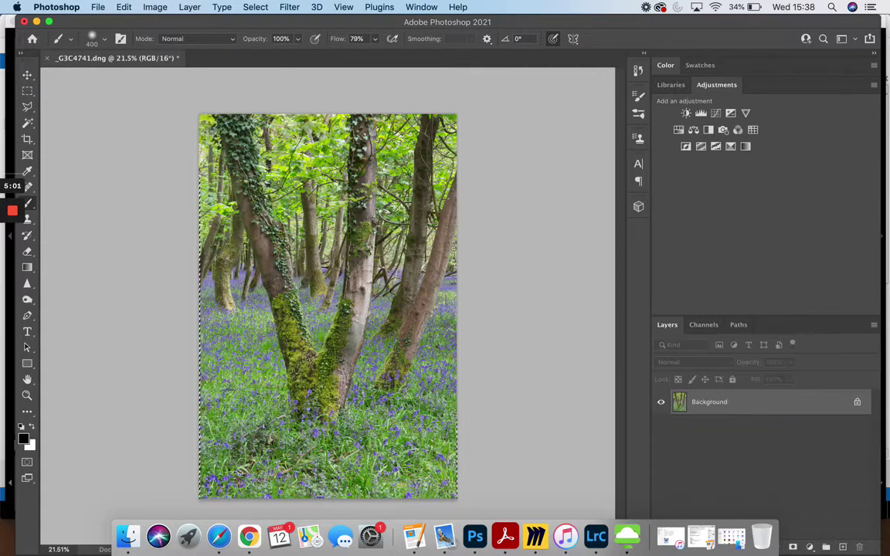
{"action": "left_click", "coordinate": [27, 141]}
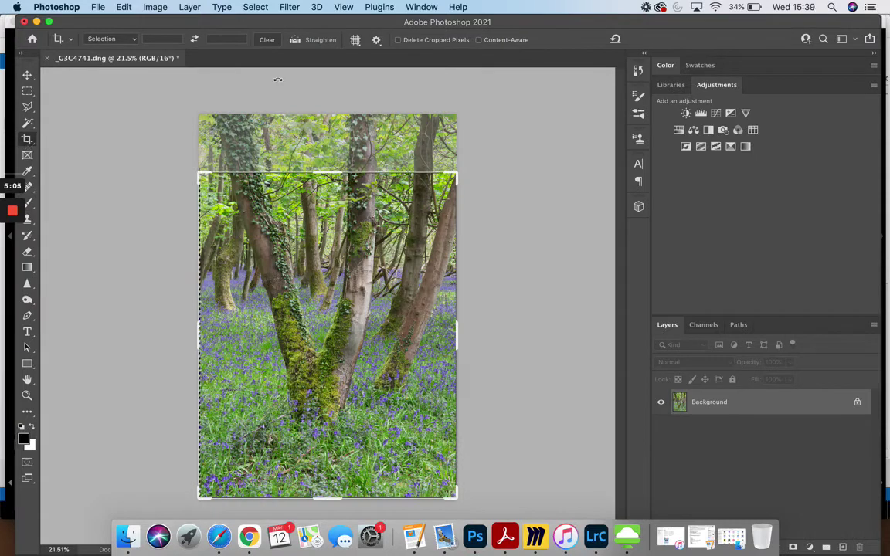
- Crop the image, extending the top edge and trimming the left and right sides slightly
{"action": "left_click", "coordinate": [137, 39]}
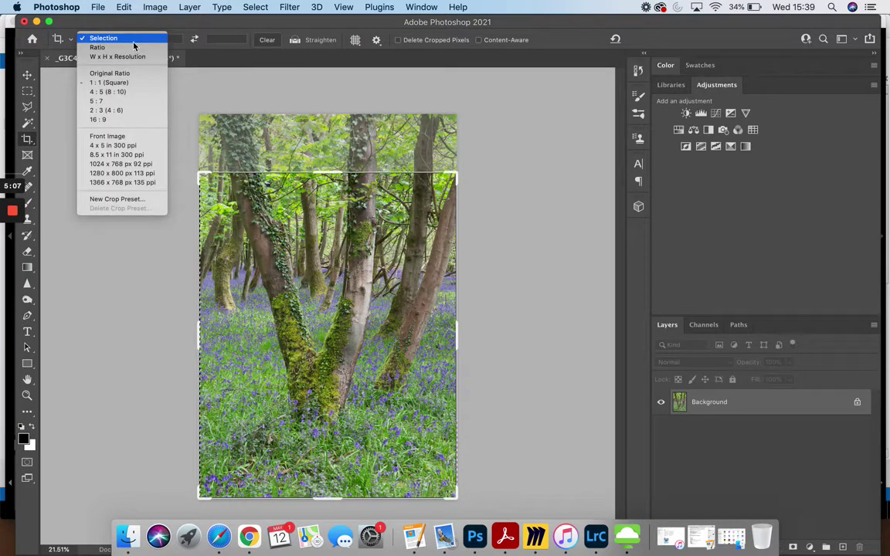
{"action": "left_click", "coordinate": [238, 41]}
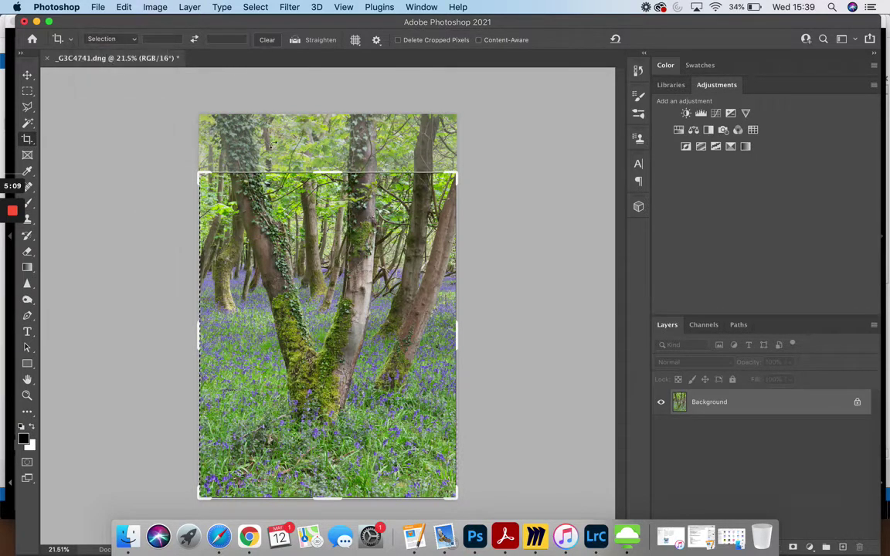
{"action": "left_click", "coordinate": [199, 327]}
{"action": "left_click_drag", "start_coordinate": [202, 332], "coordinate": [201, 330]}
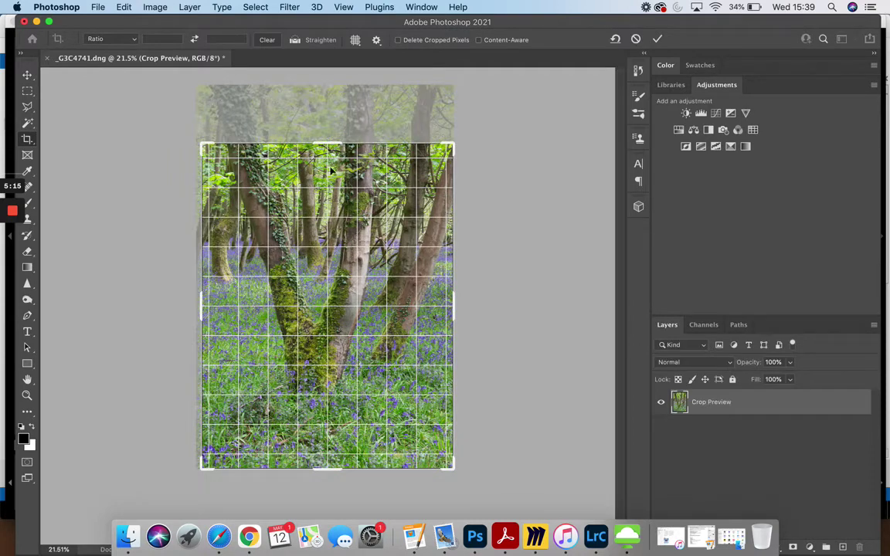
{"action": "left_click_drag", "start_coordinate": [332, 139], "coordinate": [333, 115]}
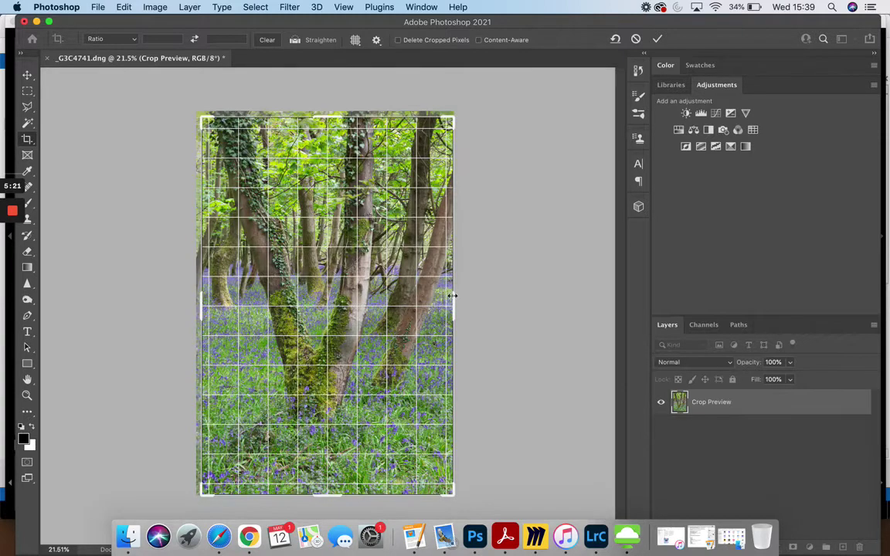
{"action": "left_click_drag", "start_coordinate": [453, 296], "coordinate": [453, 297]}
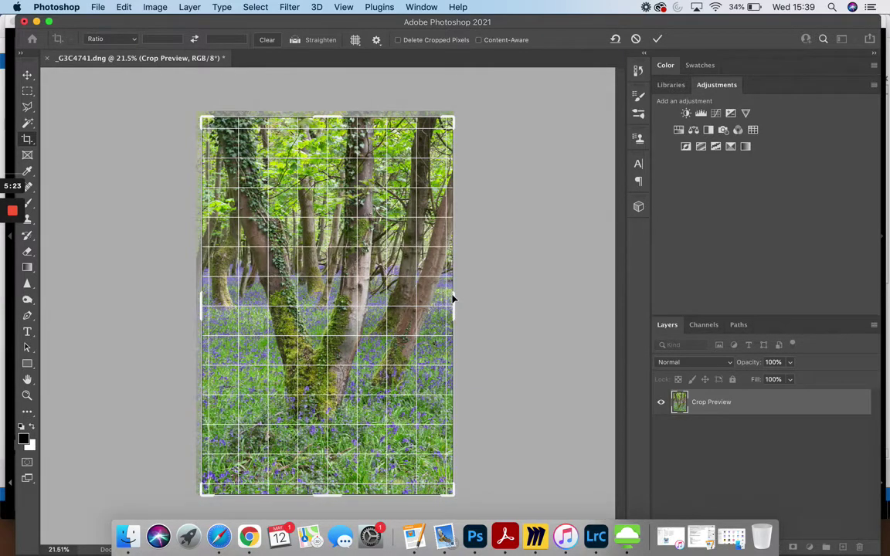
{"action": "key", "text": "Return"}
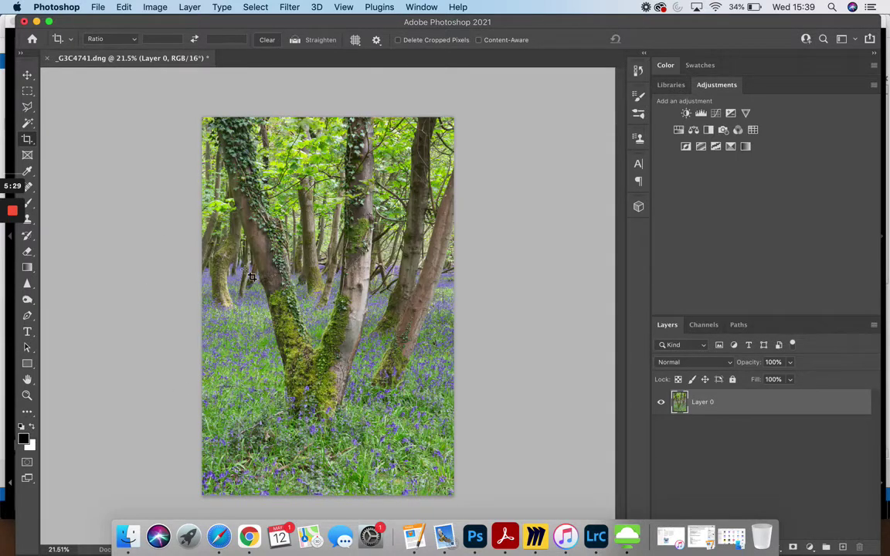
- Save the result as _G3C4740-Edit.tif and return to Lightroom Classic
{"action": "key", "text": "super"}
{"action": "key", "text": "super+s"}
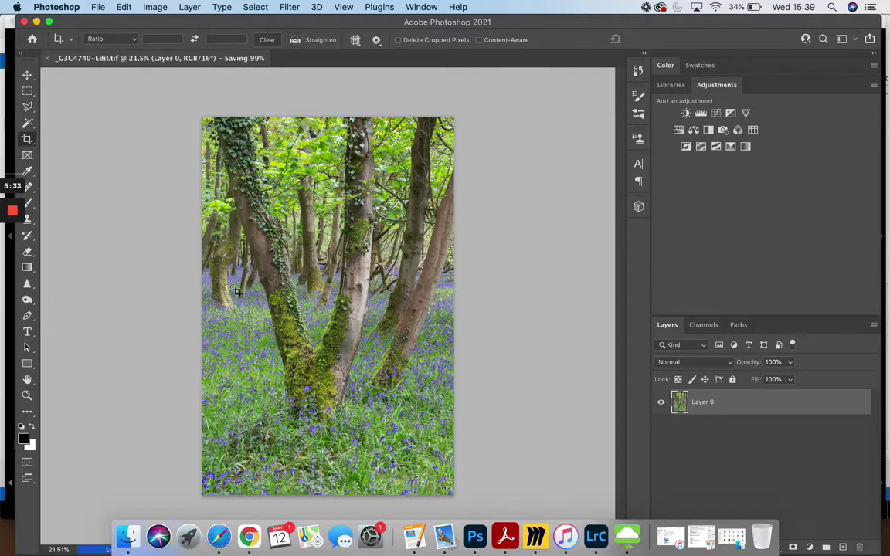
{"action": "left_click", "coordinate": [596, 541]}
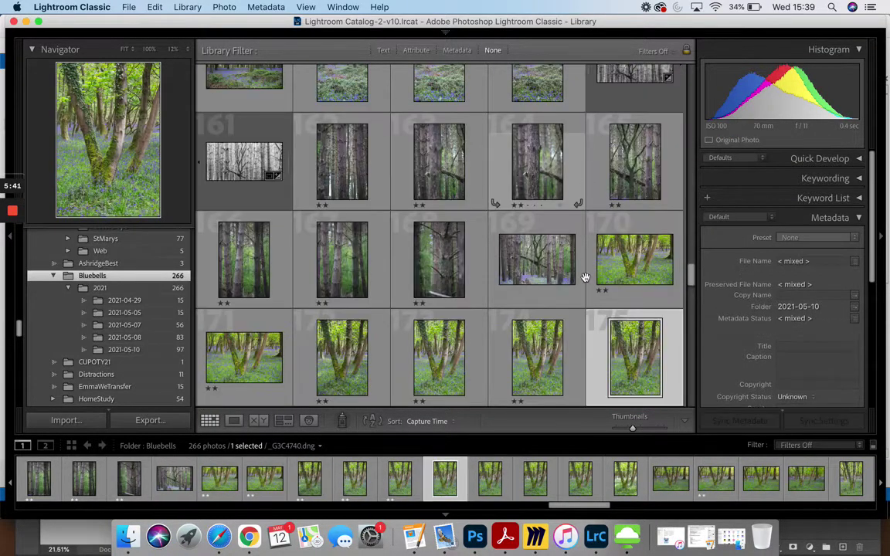
- Open _G3C4740-Edit.tif in Loupe, inspect it at 100% and 200%, then fit to window
{"action": "scroll", "coordinate": [585, 277], "scroll_direction": "down", "scroll_amount": 3}
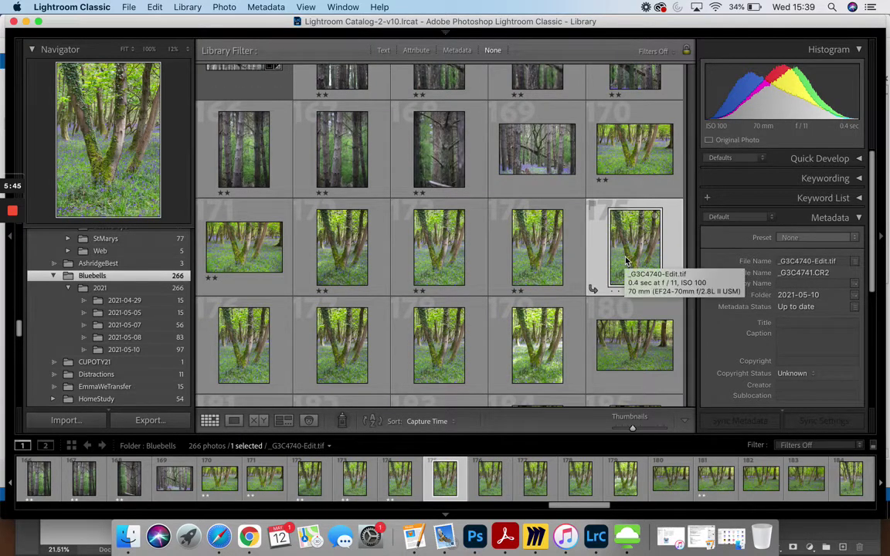
{"action": "double_click", "coordinate": [626, 261]}
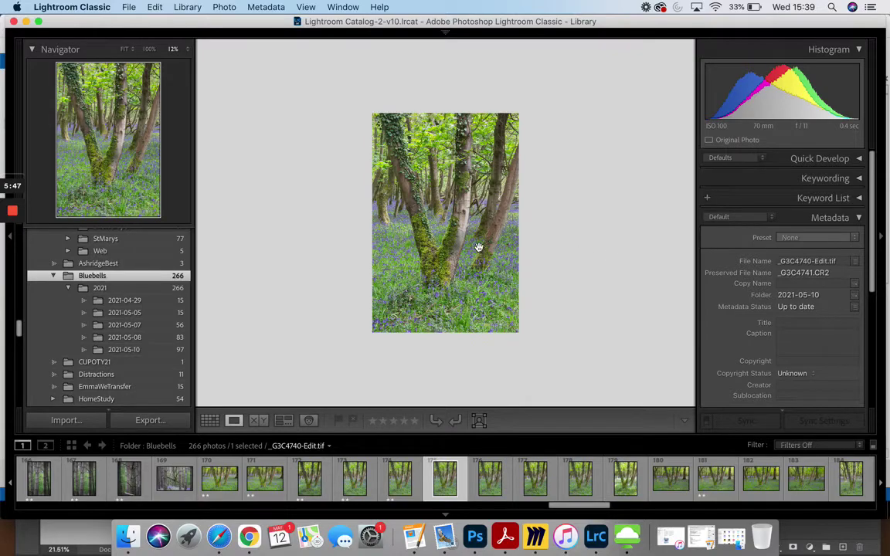
{"action": "left_click", "coordinate": [478, 247]}
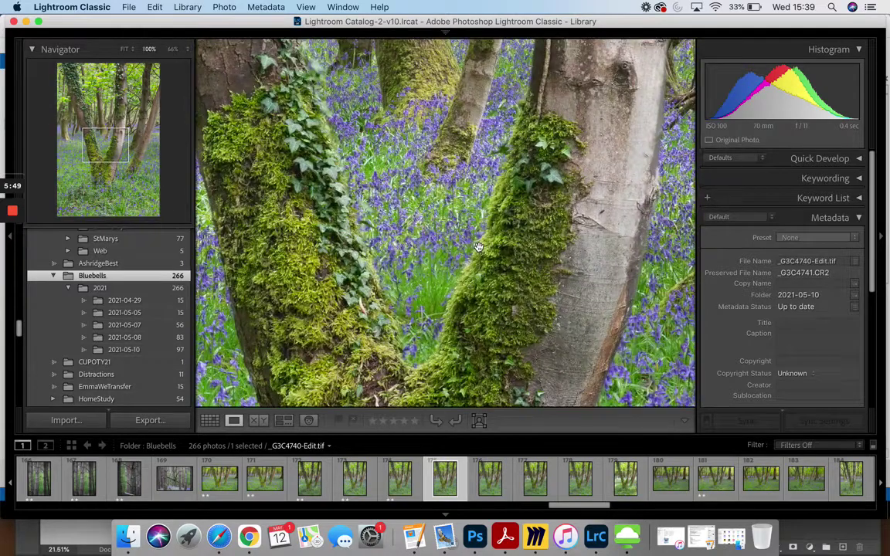
{"action": "key", "text": "super+equal"}
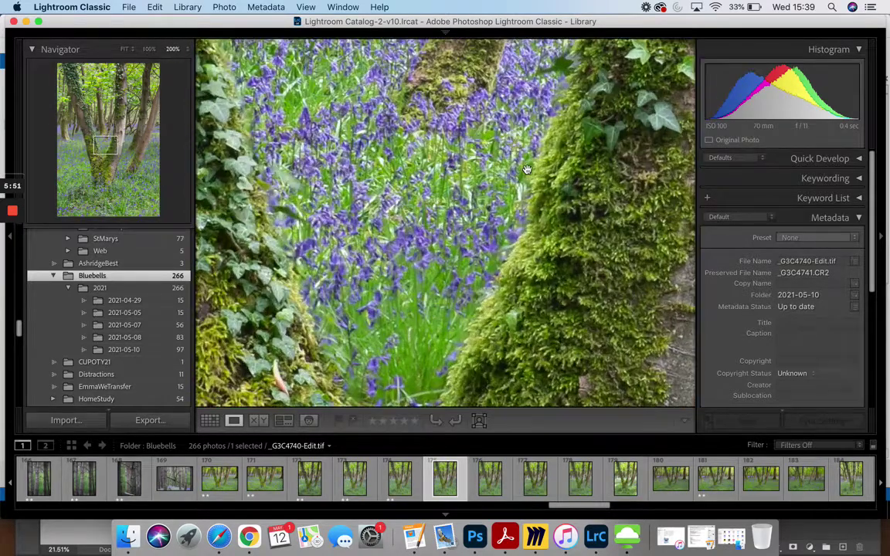
{"action": "scroll", "coordinate": [526, 169], "scroll_direction": "up", "scroll_amount": 10}
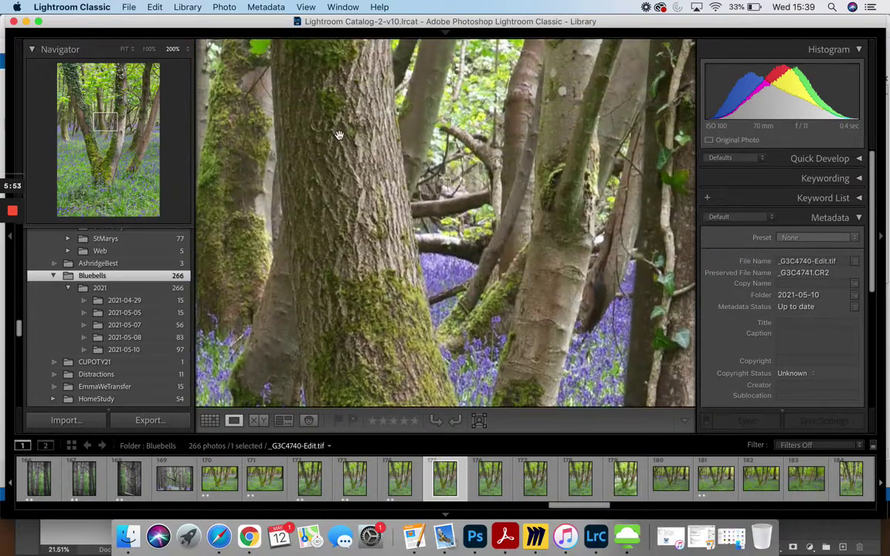
{"action": "key", "text": "super+minus"}
{"action": "key", "text": "super+minus"}
{"action": "key", "text": "super+minus"}
{"action": "key", "text": "super+minus"}
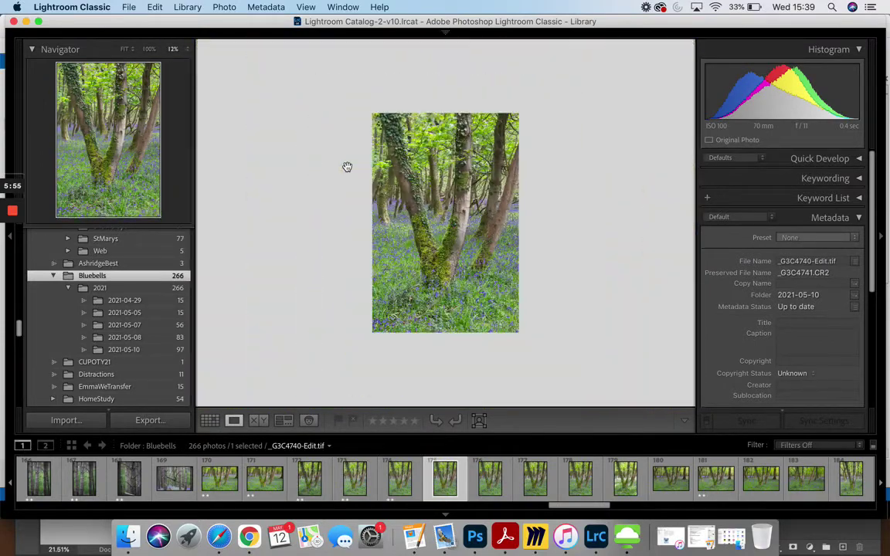